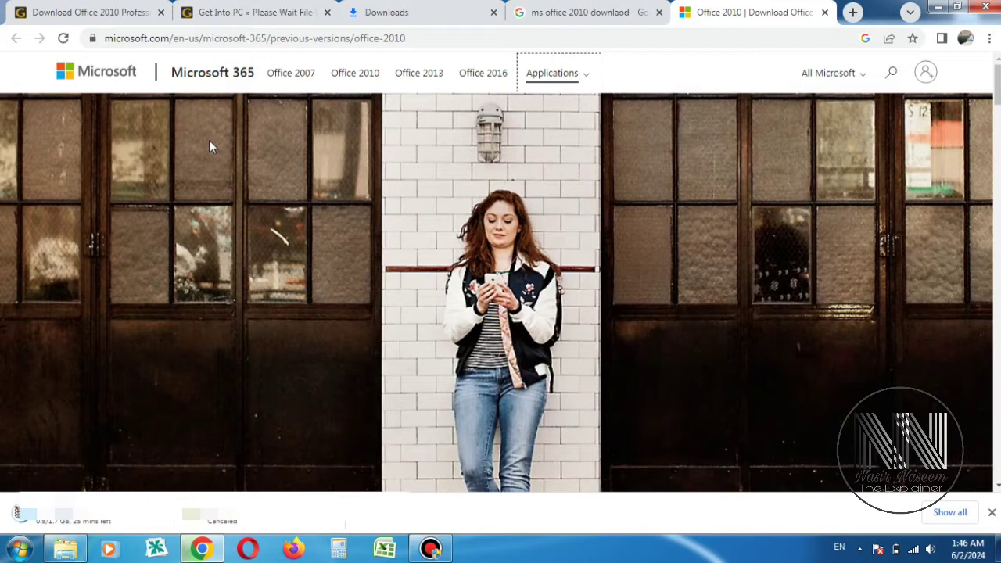
Step: Open the Office 2007 previous-version page and highlight its 'now retired' heading
click(305, 79)
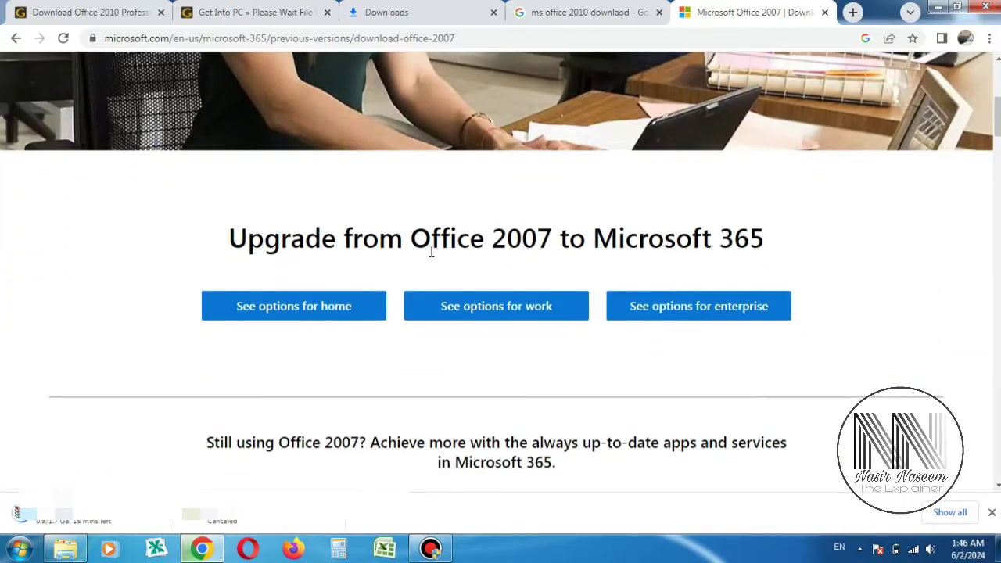
scroll(694, 254, down, 3)
scroll(693, 252, down, 1)
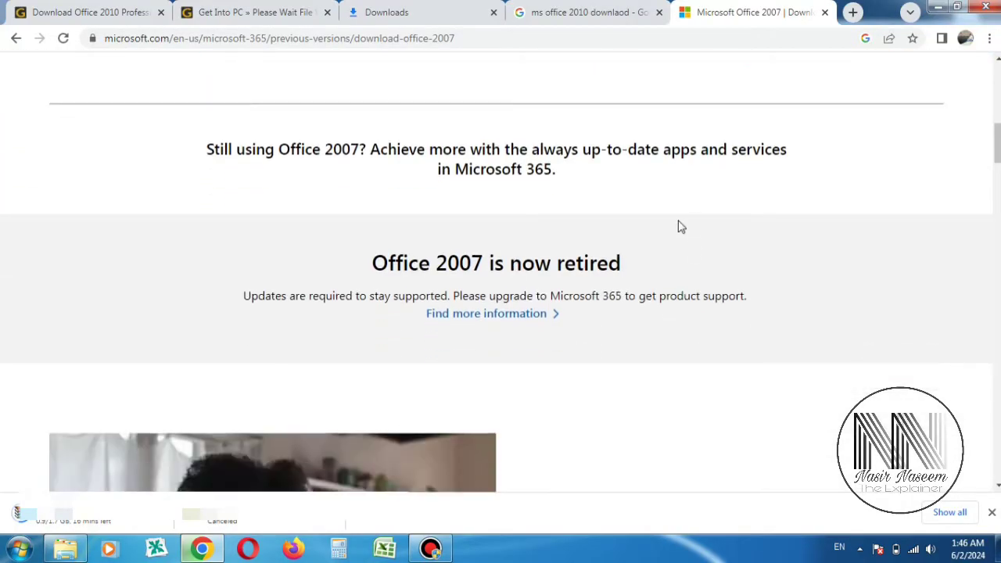
scroll(680, 226, up, 1)
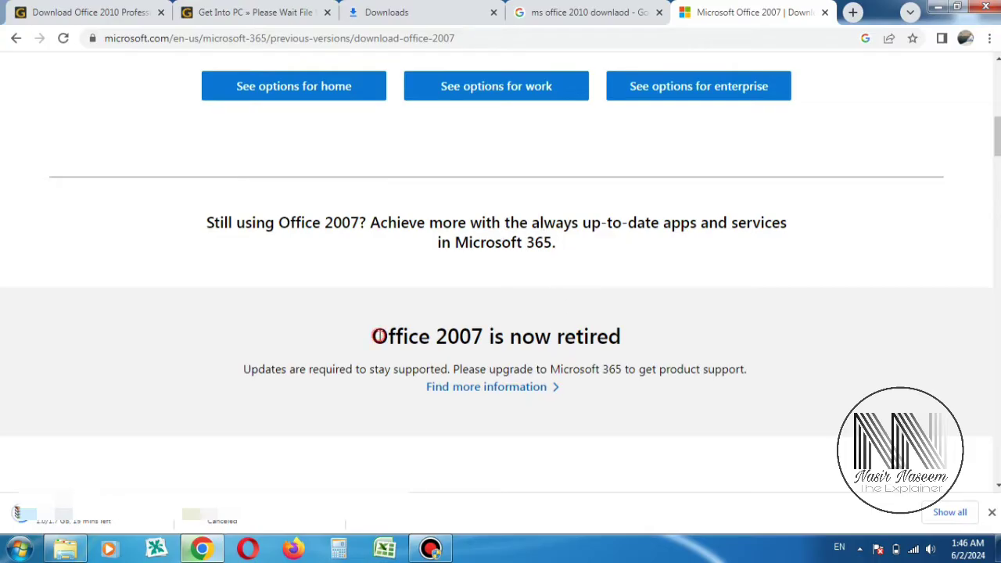
drag(378, 336, 618, 337)
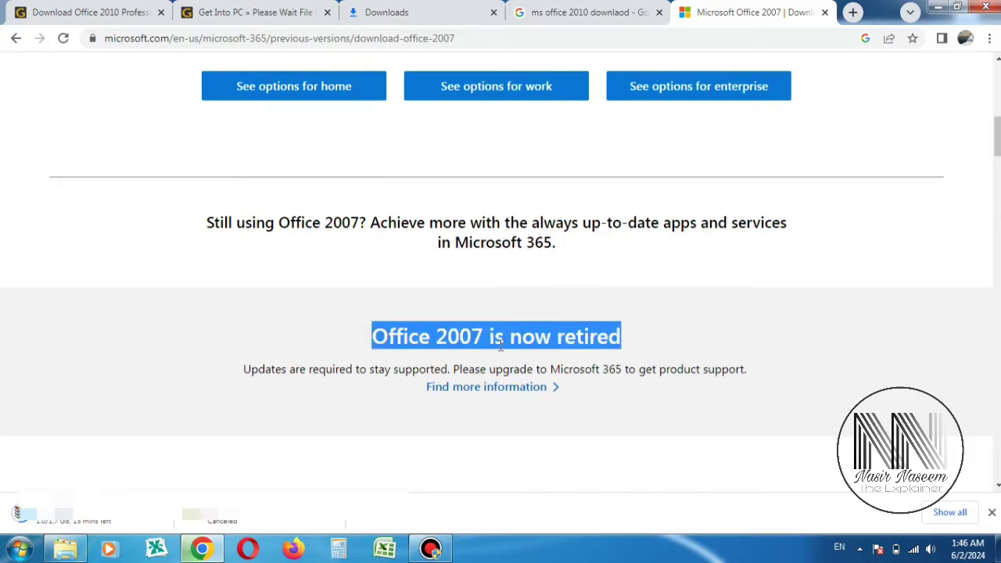
scroll(344, 157, up, 2)
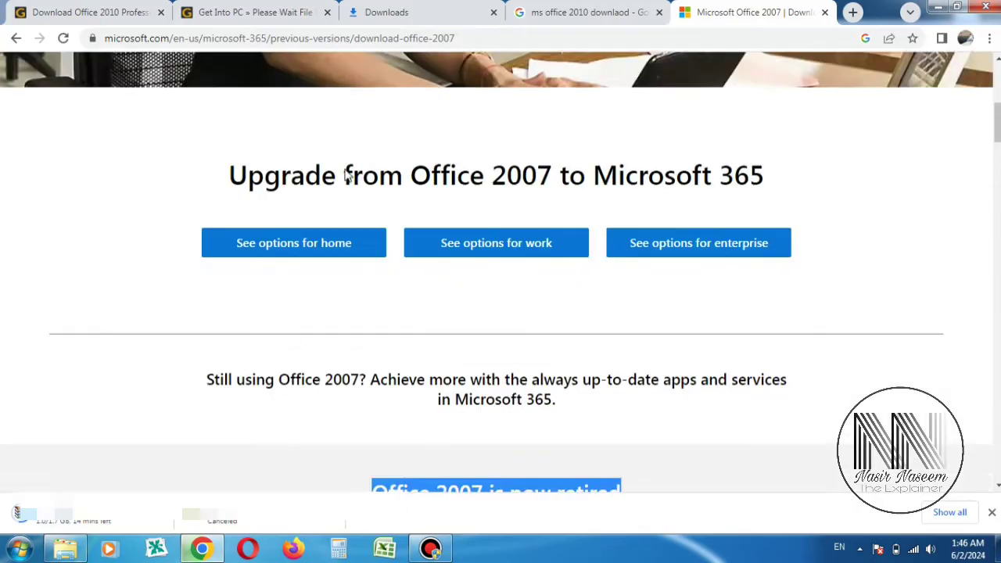
scroll(349, 167, up, 3)
scroll(349, 201, up, 4)
scroll(349, 201, up, 1)
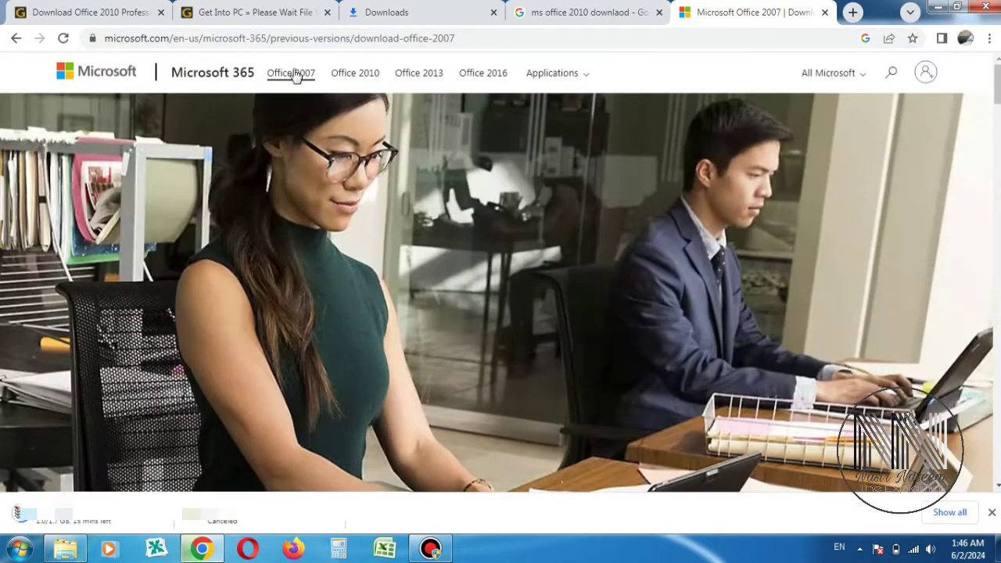
Step: Open the Office 2010 page and read its end-of-support notice
click(349, 76)
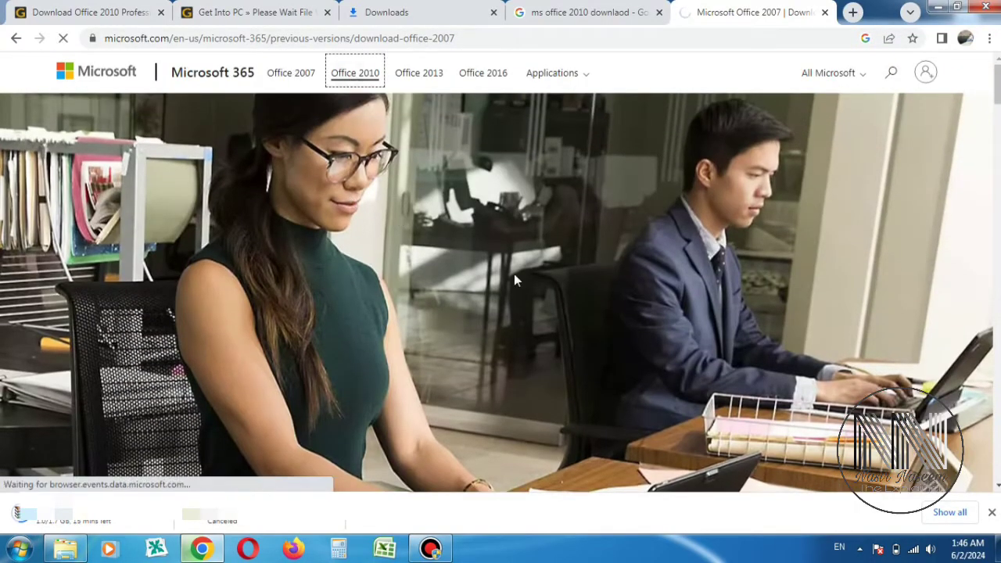
scroll(513, 280, down, 3)
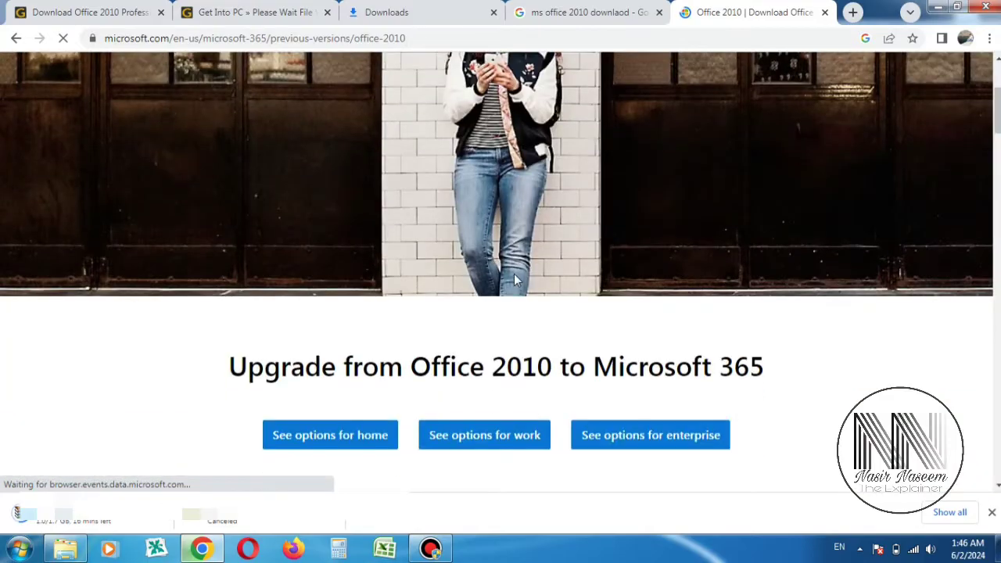
scroll(514, 280, down, 1)
scroll(514, 280, down, 2)
scroll(514, 280, down, 1)
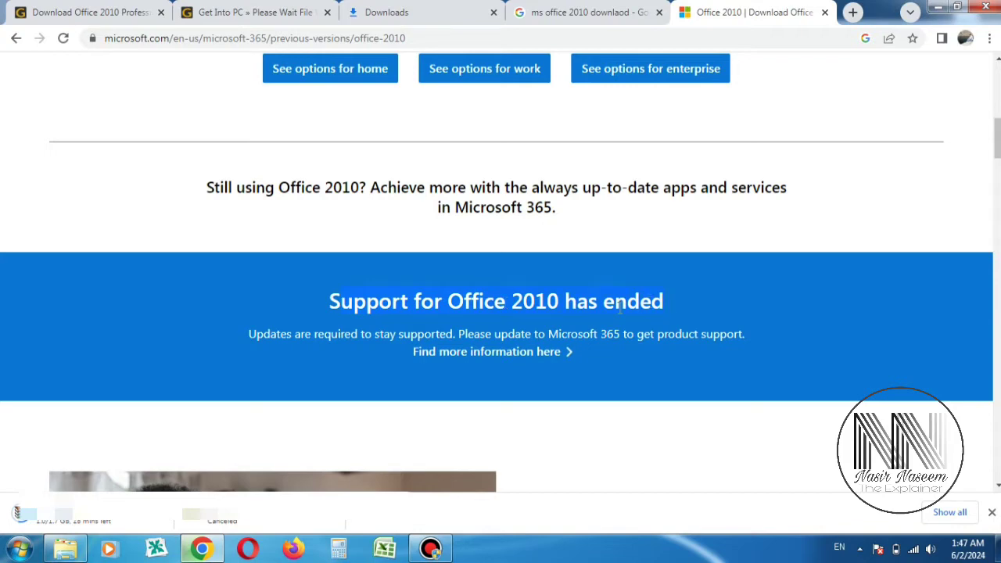
scroll(397, 145, up, 7)
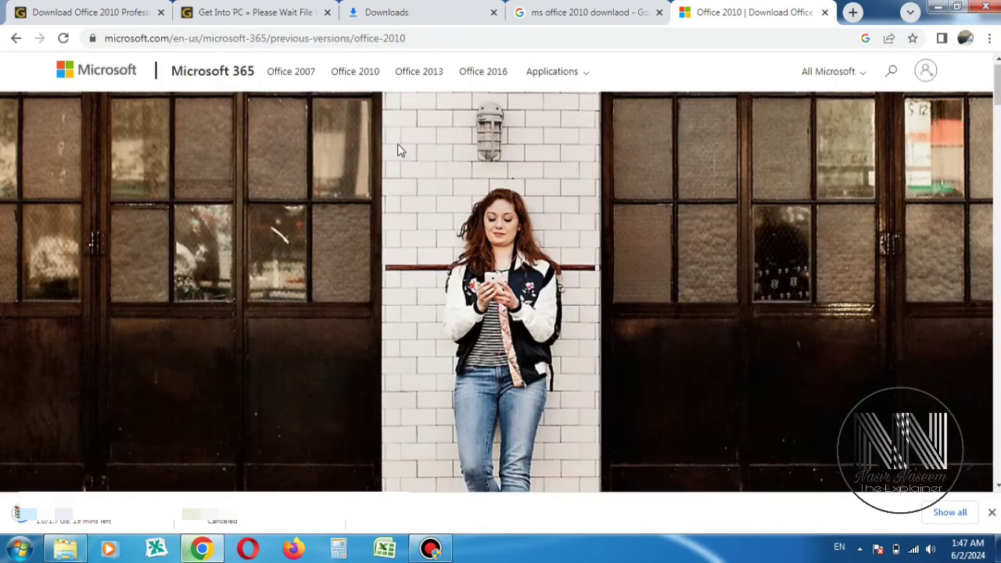
Step: Open the Office 2013 page and read its support-ended notice
click(420, 78)
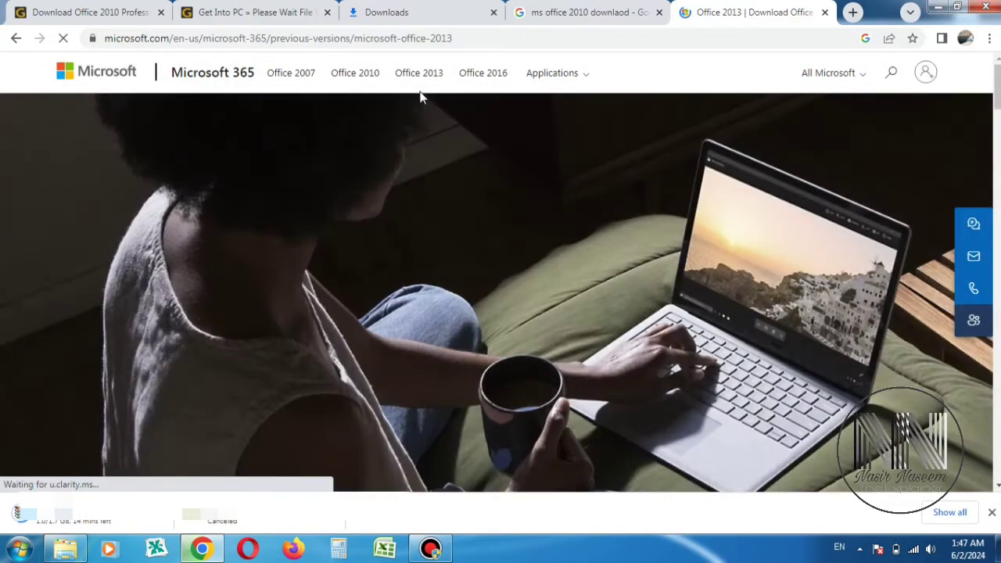
scroll(426, 109, down, 3)
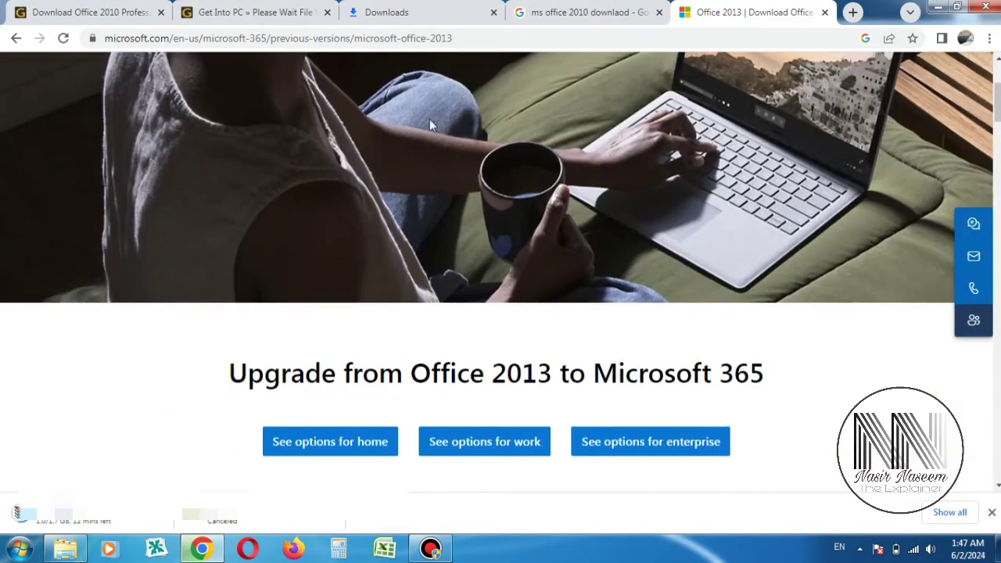
scroll(454, 160, down, 1)
scroll(455, 159, down, 1)
scroll(454, 159, down, 3)
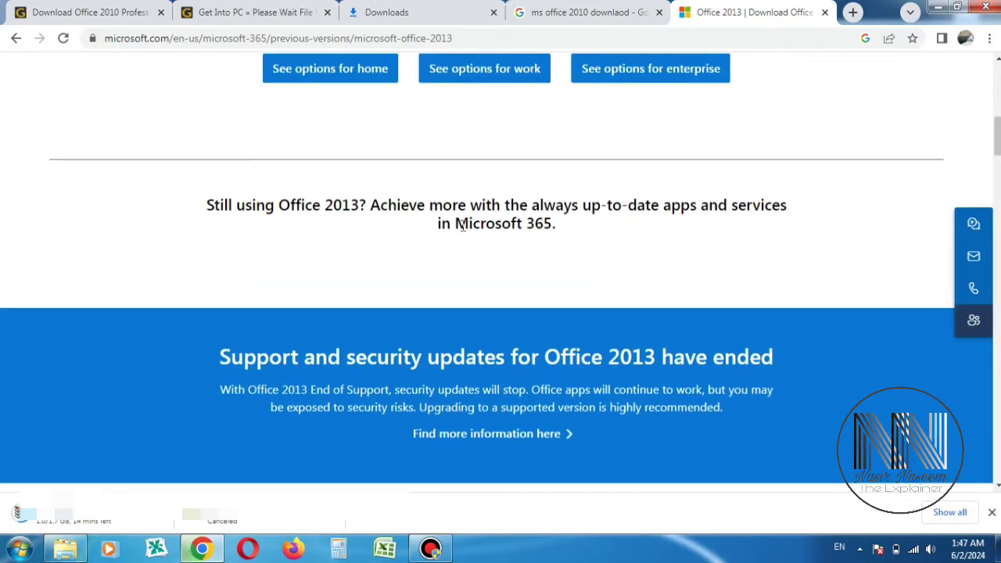
scroll(480, 226, down, 1)
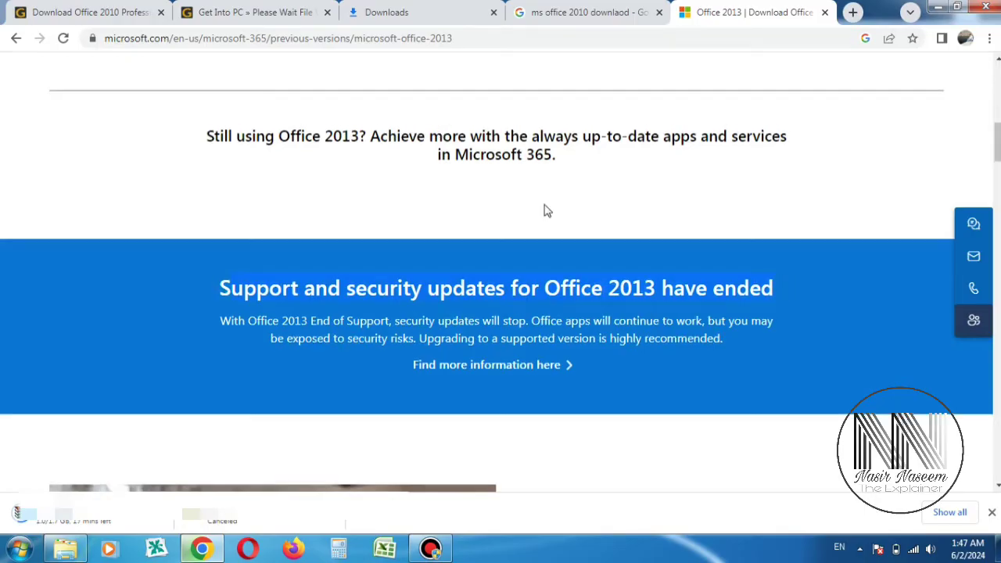
scroll(545, 209, up, 10)
Step: Open the Office 2016 previous-version page and scroll through it
click(488, 78)
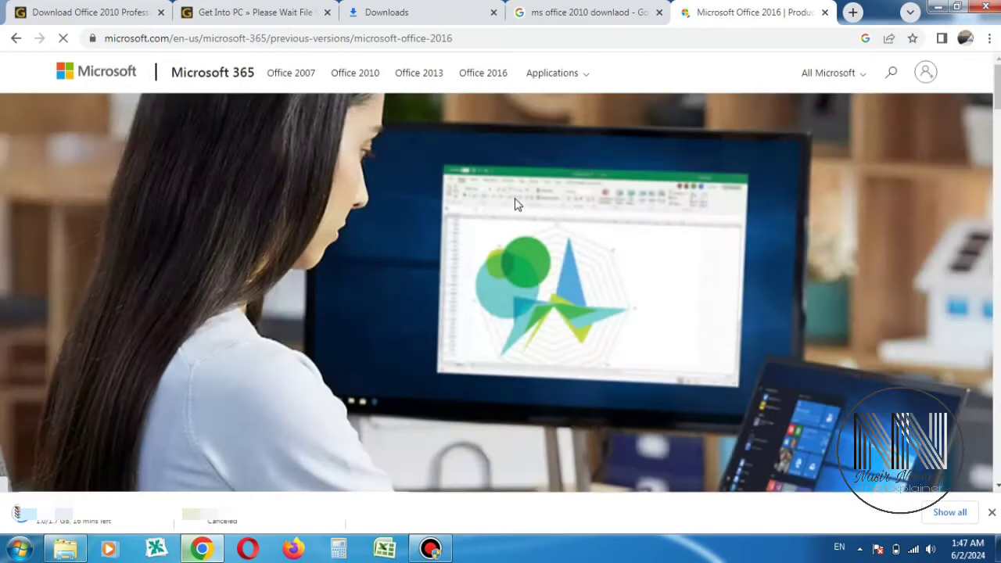
scroll(550, 242, down, 5)
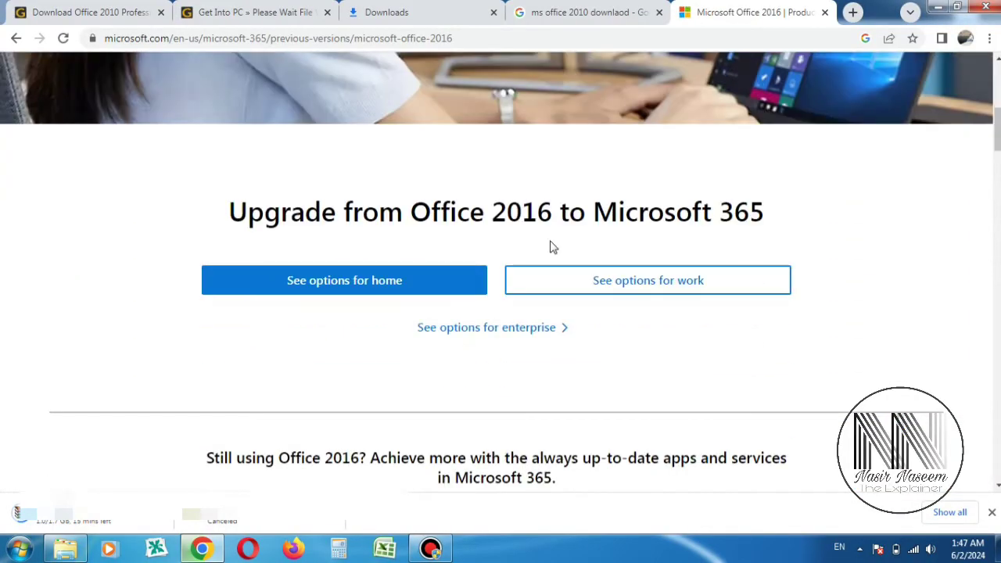
scroll(550, 247, down, 2)
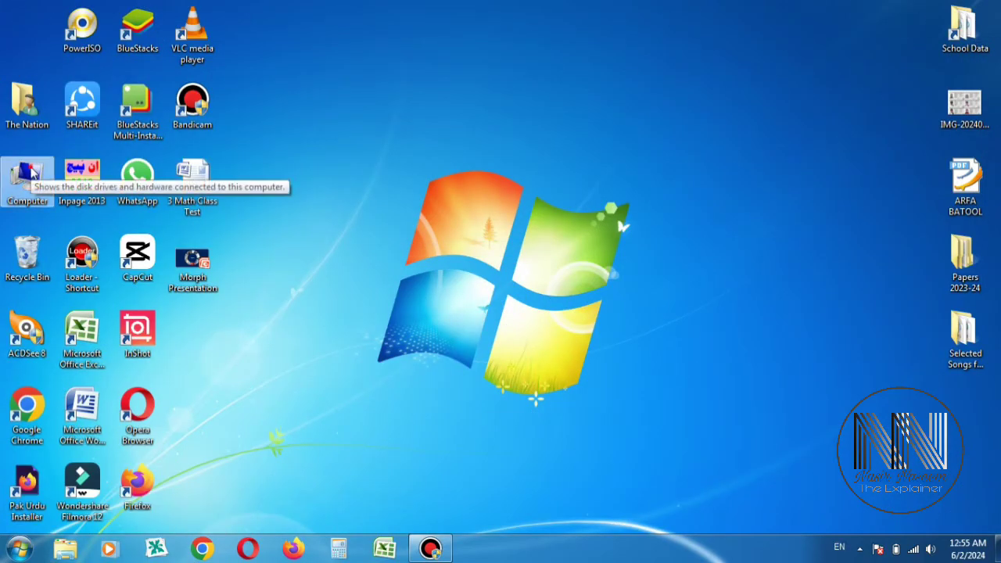
Step: Browse to C:\Microsoft Office 2010\office 2010 and run setup
double_click(31, 172)
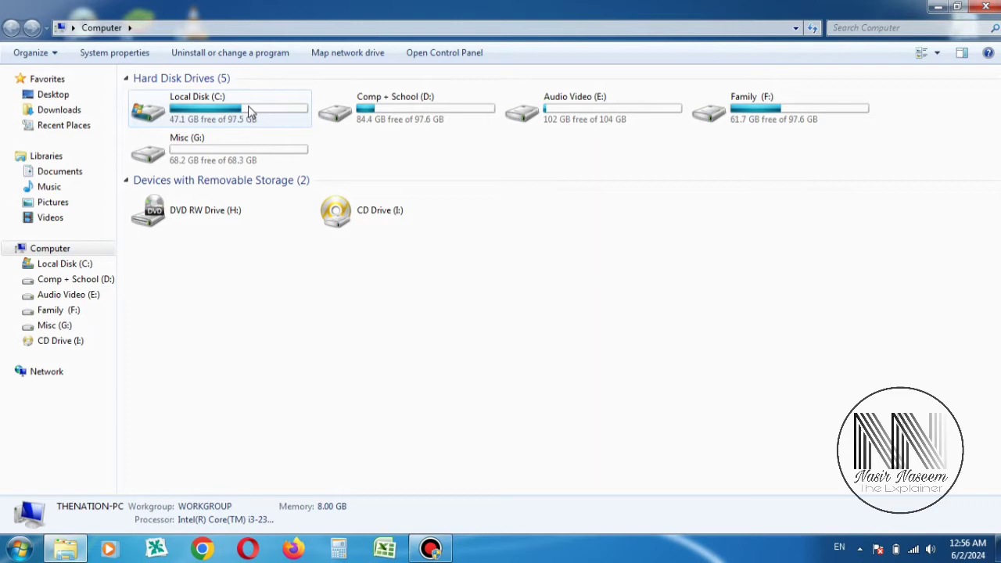
double_click(250, 112)
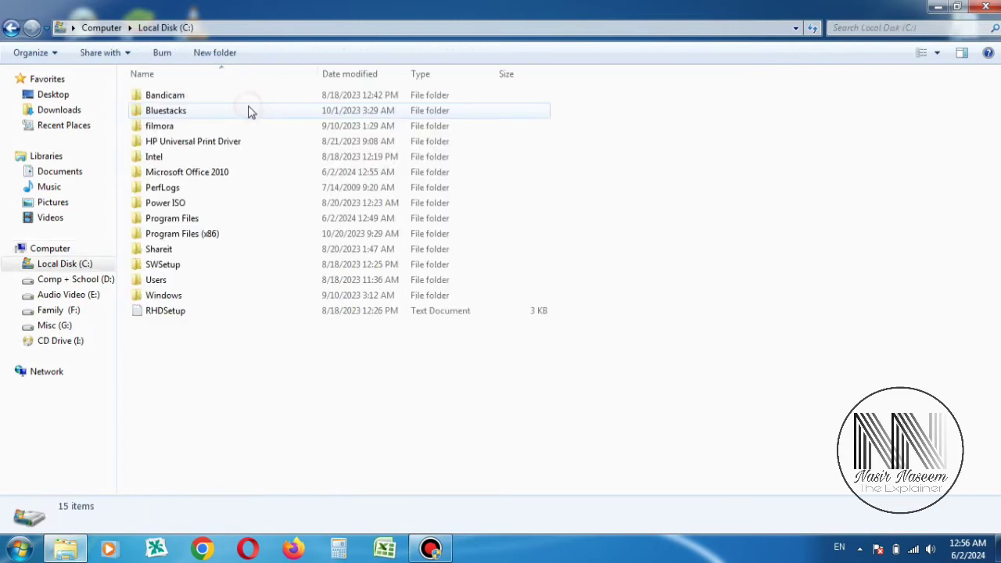
double_click(196, 174)
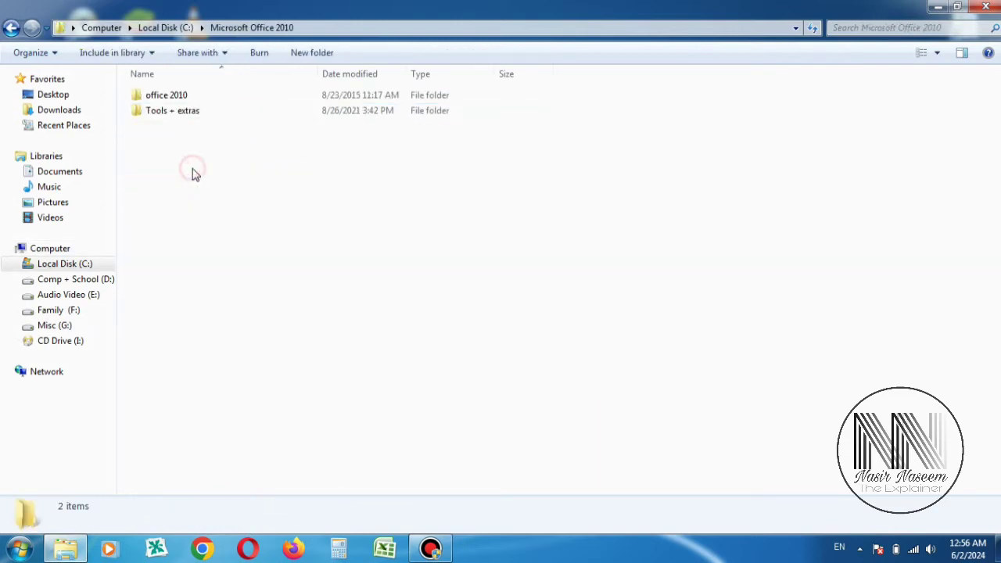
double_click(161, 97)
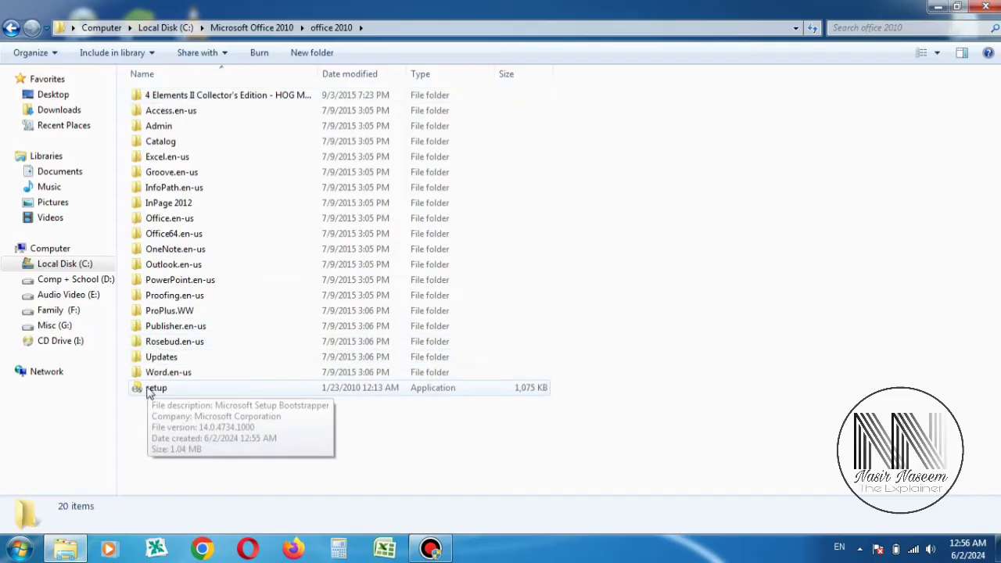
mouse_move(156, 389)
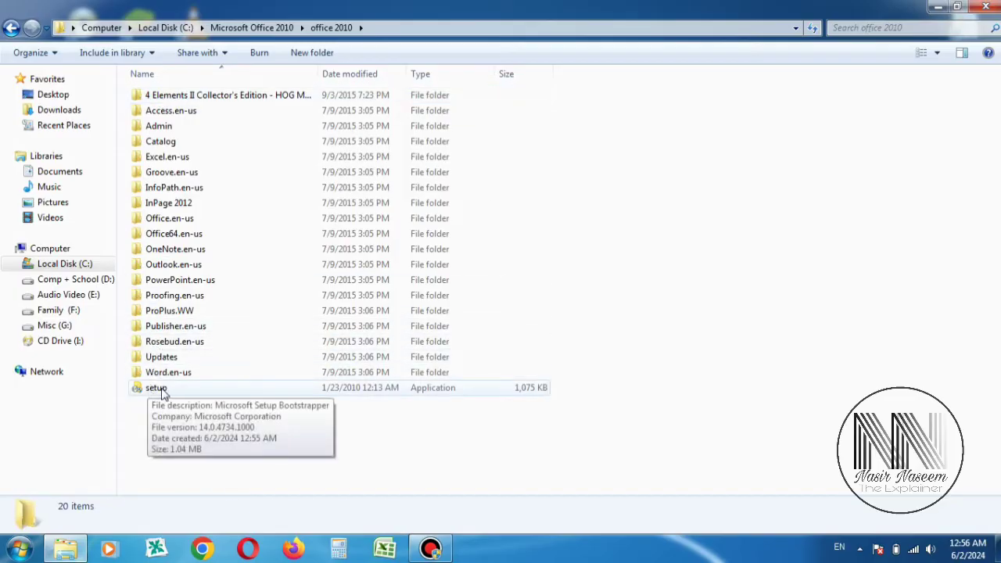
double_click(160, 389)
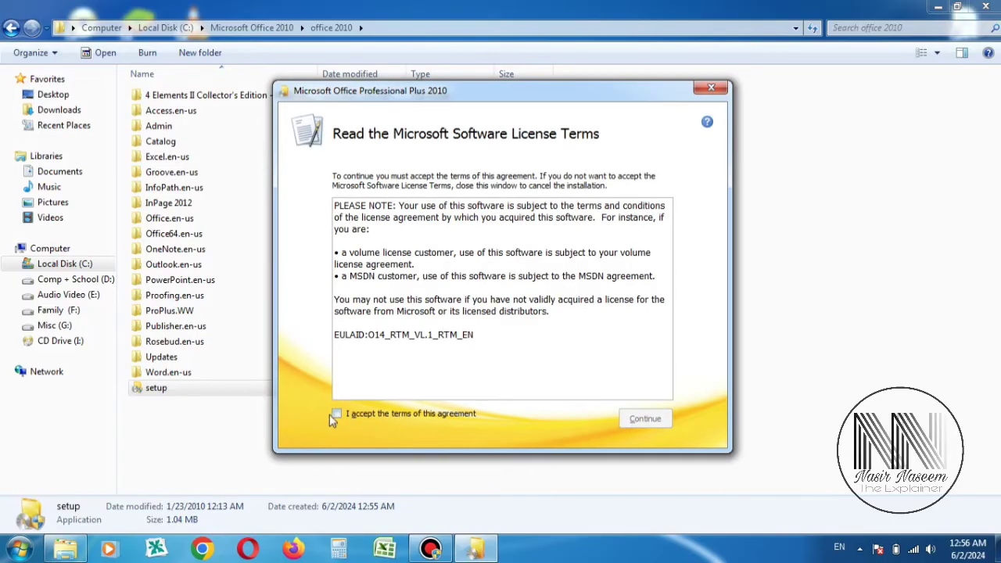
Step: Accept the Office 2010 license terms and run the Upgrade installation to completion
click(337, 415)
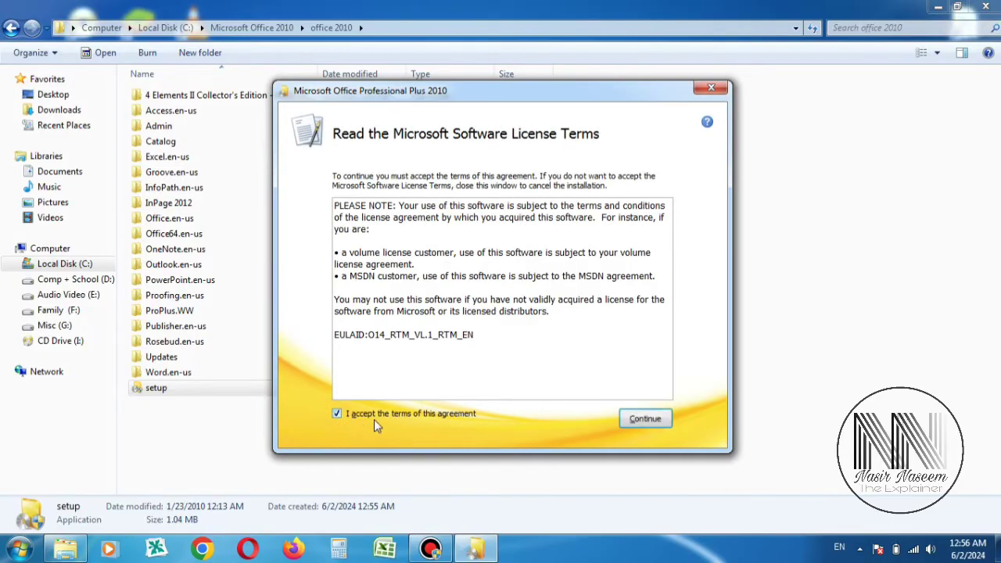
click(651, 419)
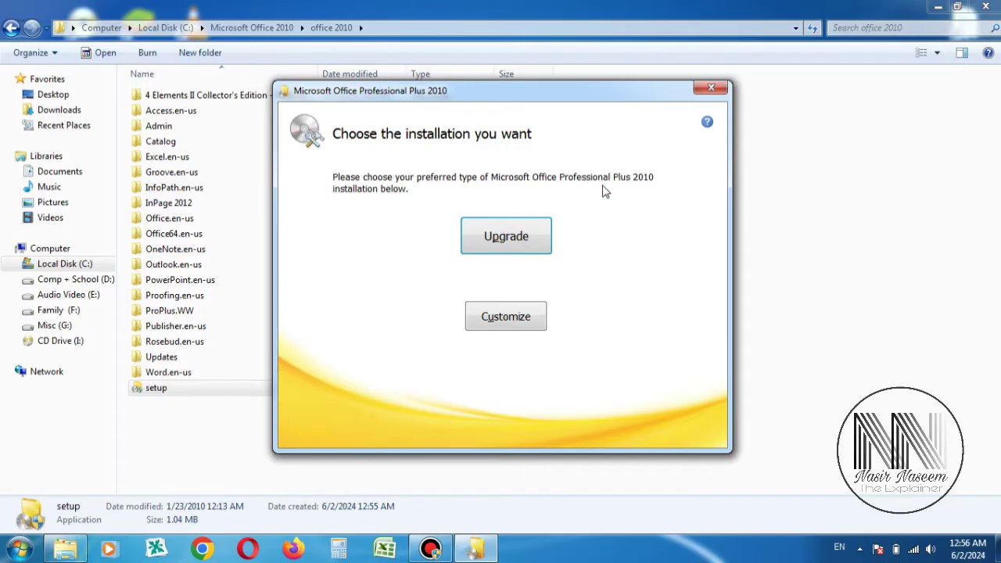
click(504, 244)
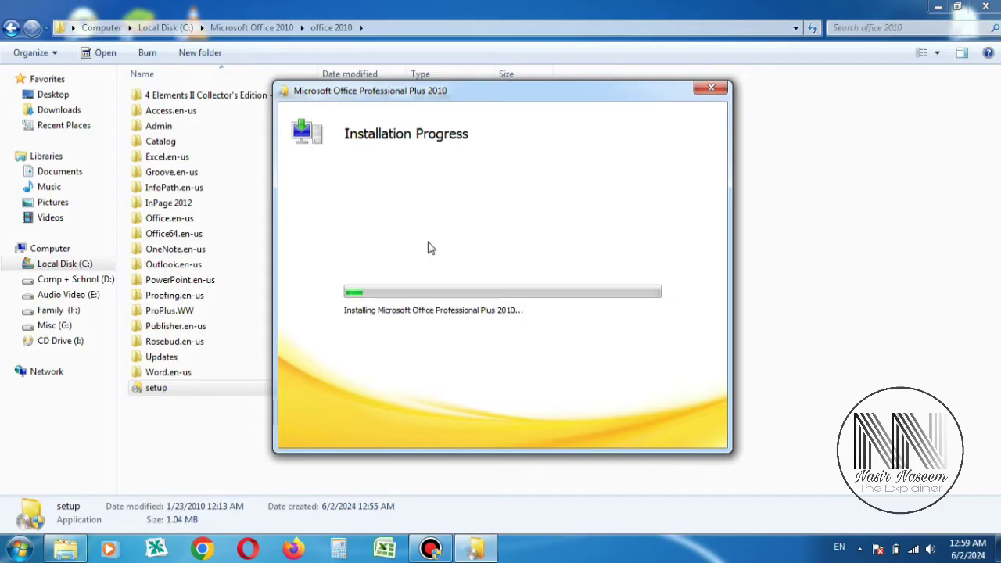
click(467, 242)
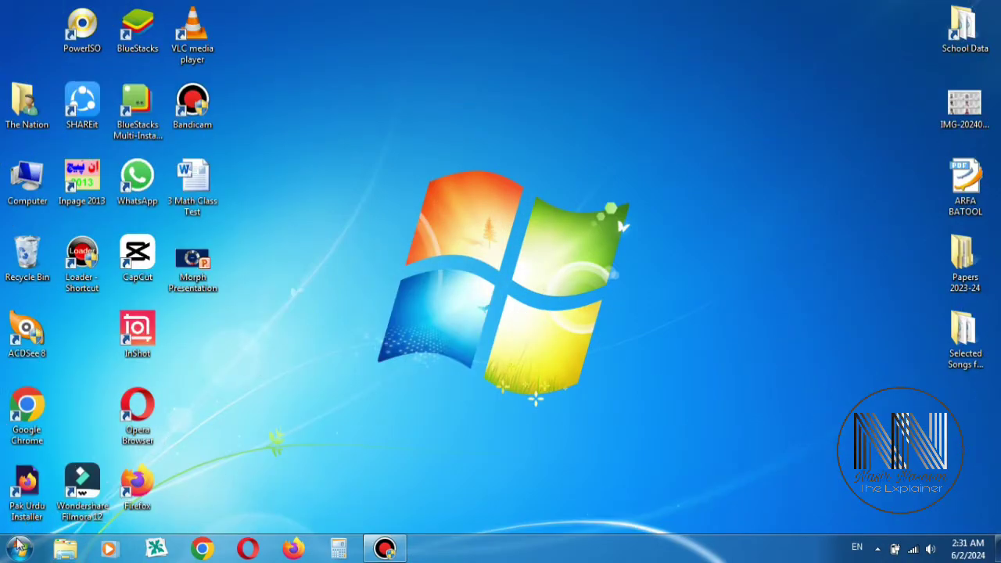
Step: Launch Microsoft Excel 2010 from All Programs > Microsoft Office
click(18, 551)
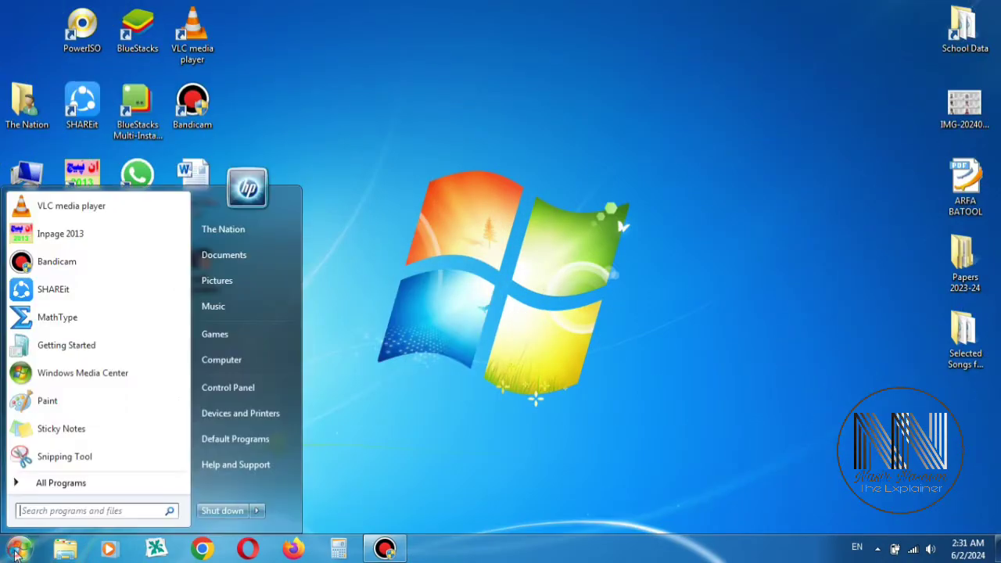
click(44, 484)
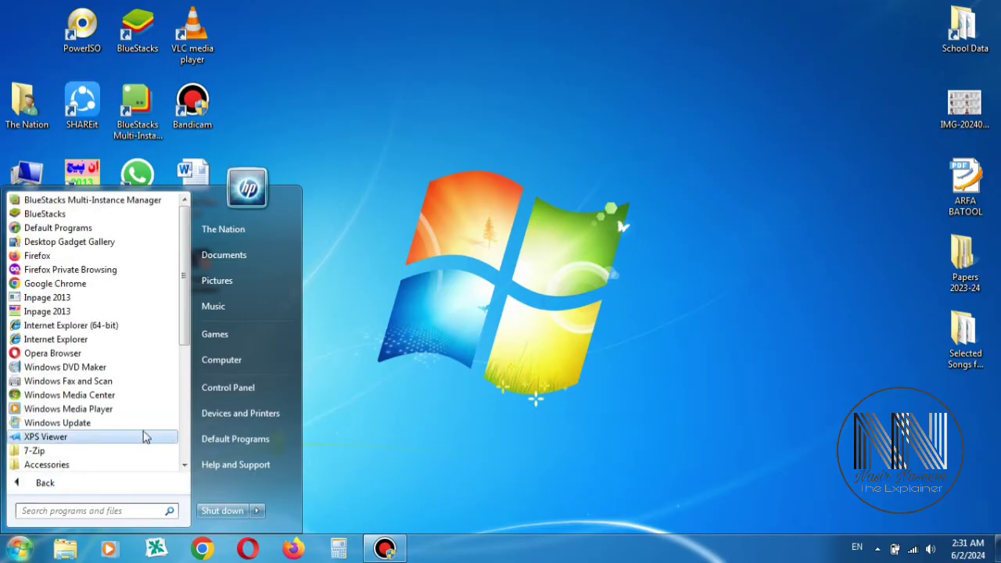
scroll(130, 444, down, 3)
scroll(131, 444, down, 1)
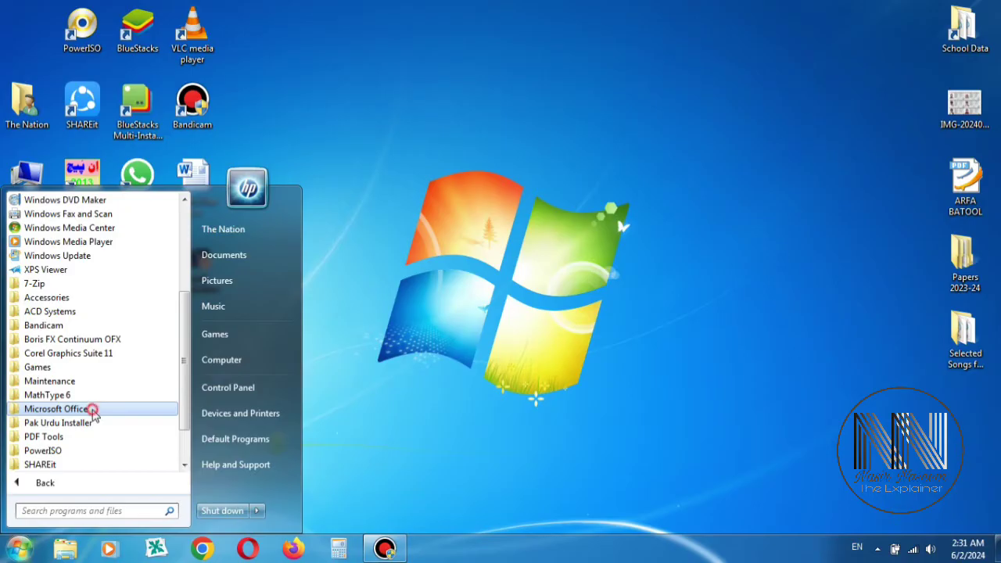
click(93, 410)
scroll(114, 387, down, 2)
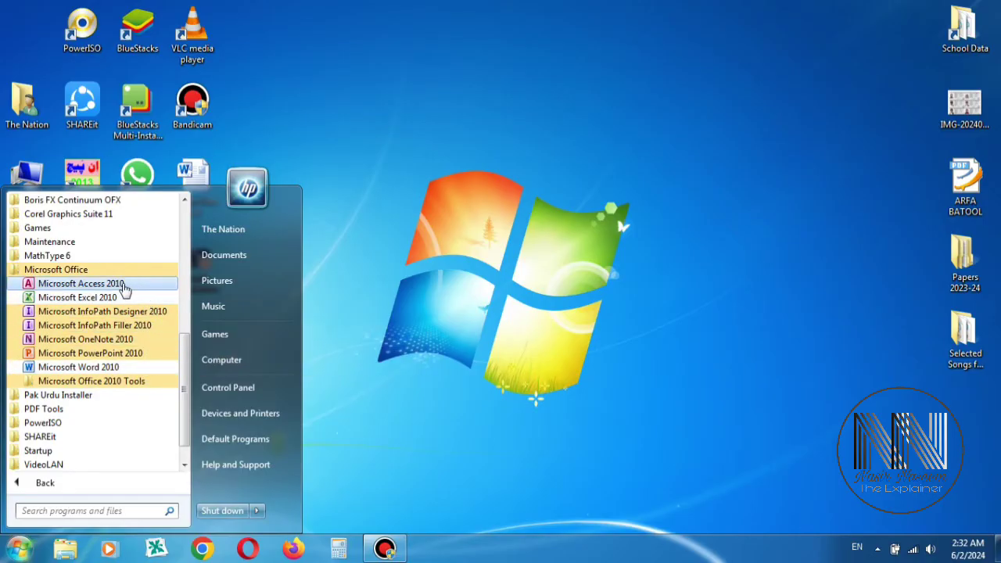
click(110, 302)
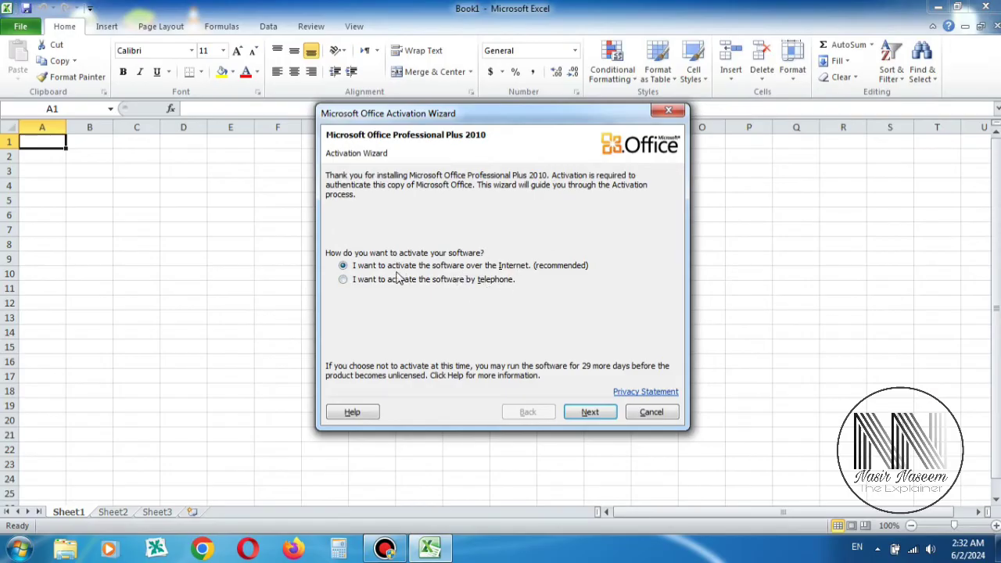
Step: Attempt Internet activation, dismiss the communication error and the wizard, and close Excel
click(588, 412)
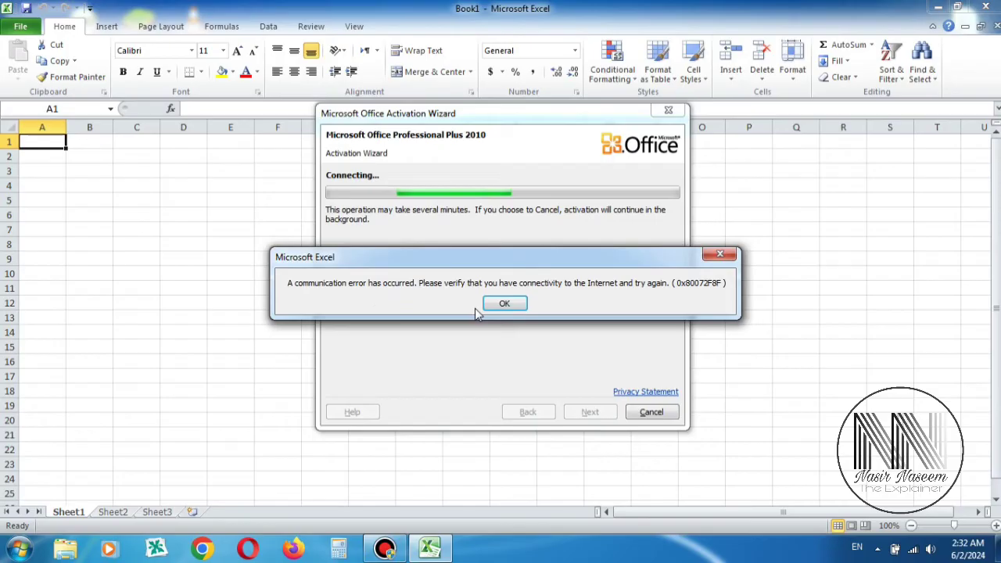
click(505, 304)
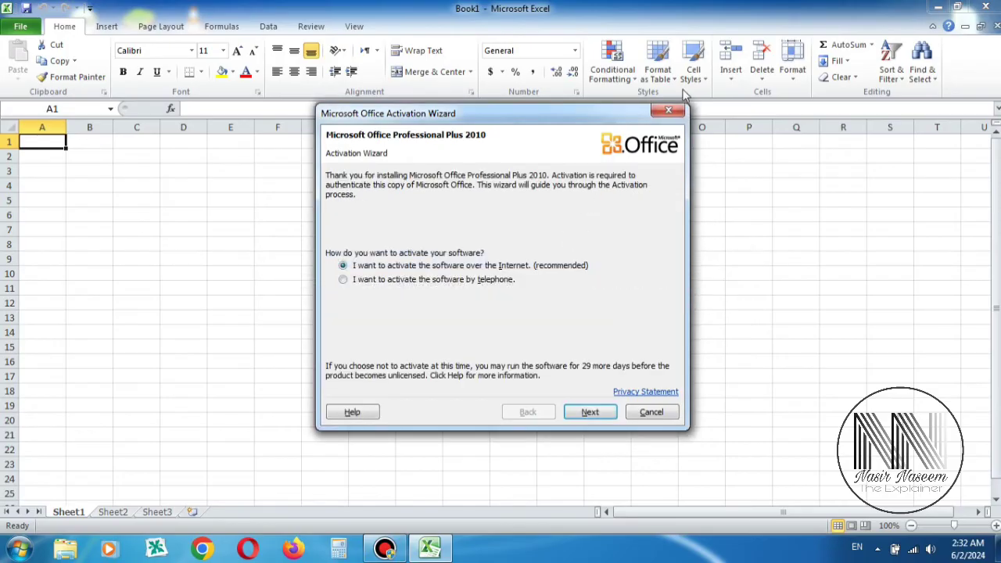
click(669, 114)
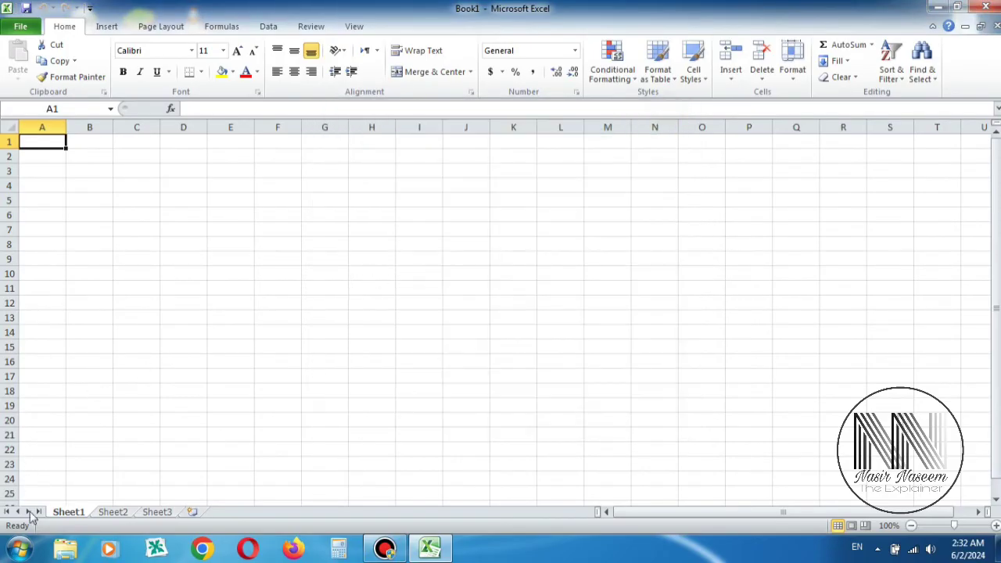
click(987, 6)
Step: Launch Microsoft PowerPoint 2010 and close its Activation Wizard without activating
click(57, 353)
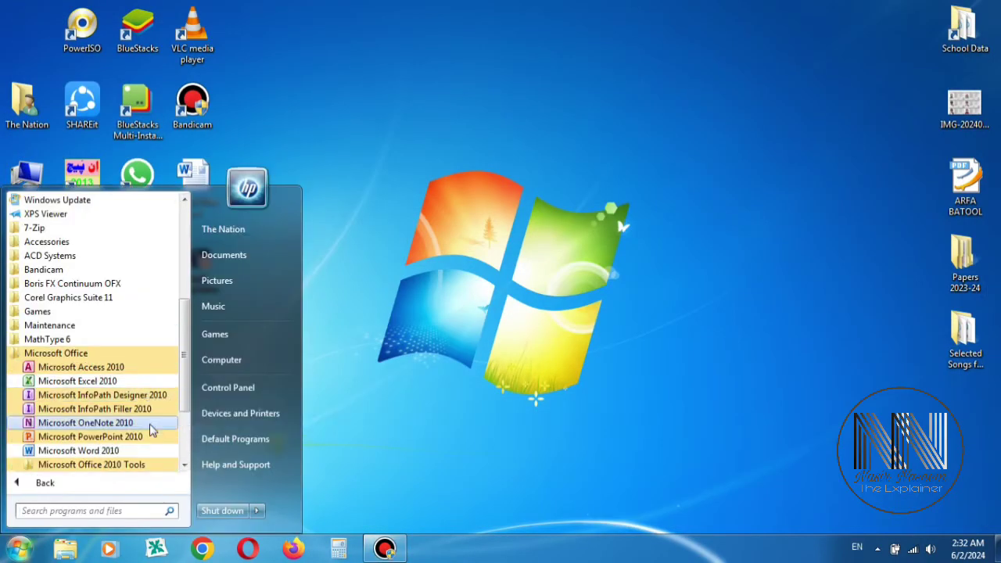
click(129, 437)
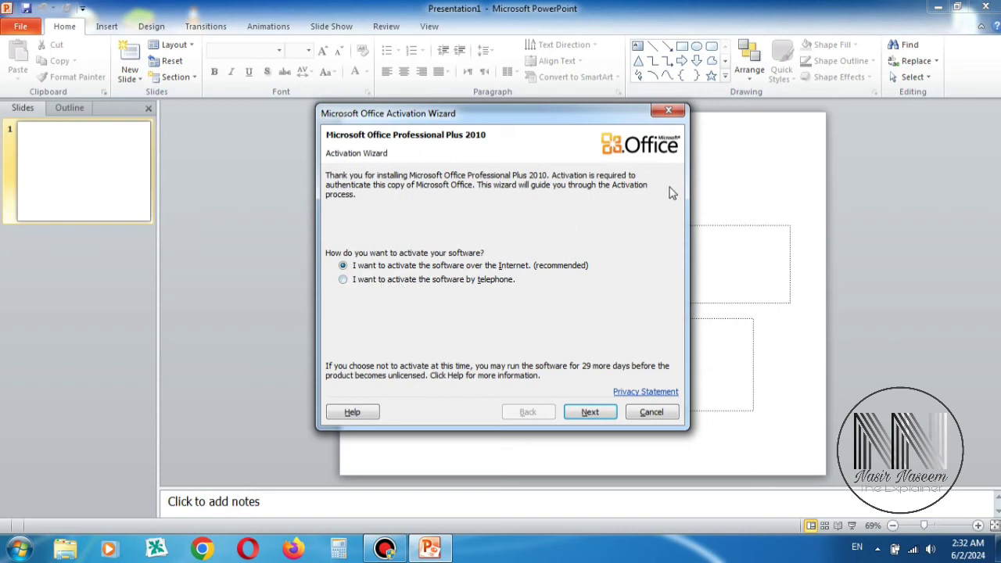
click(671, 112)
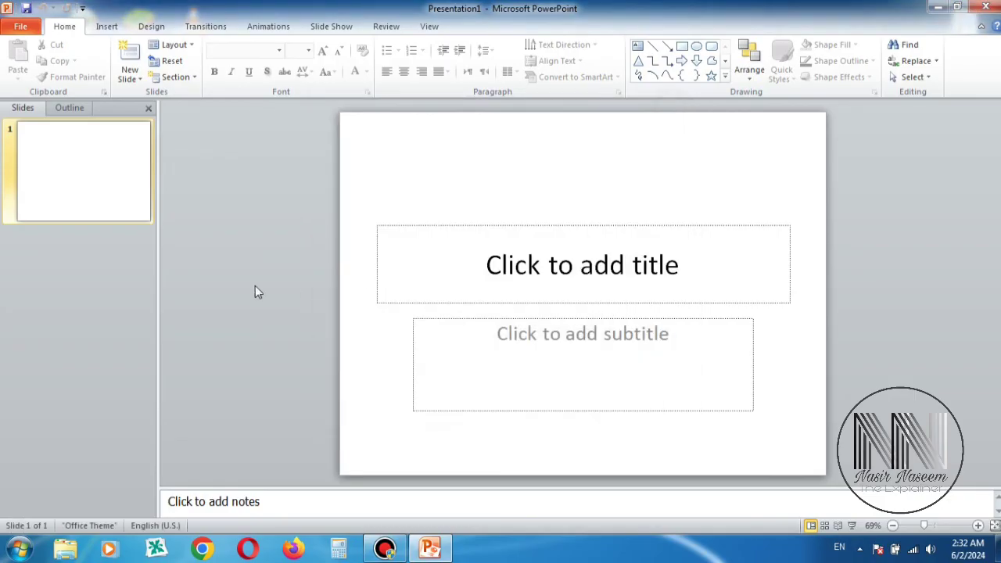